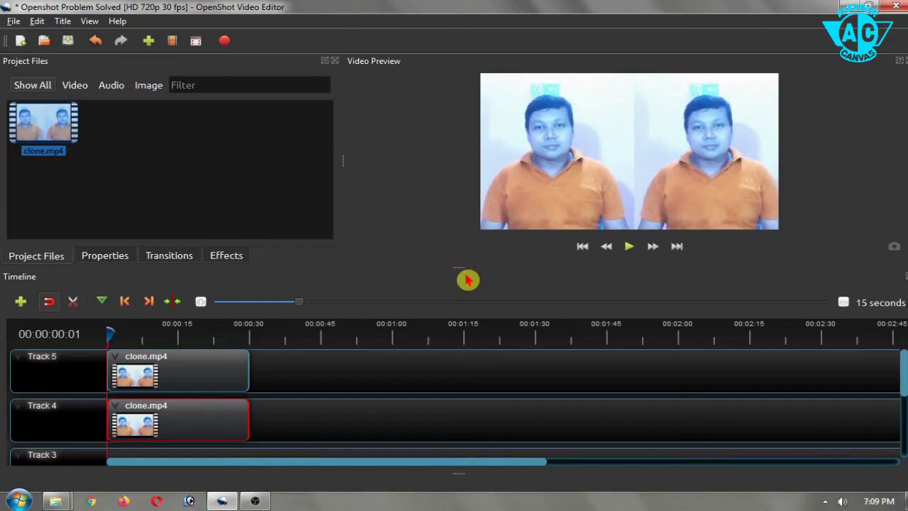
Step: Add clone.mp4 at the start of Track 3 and another copy right after the existing clip on Track 5
drag(454, 268, 444, 218)
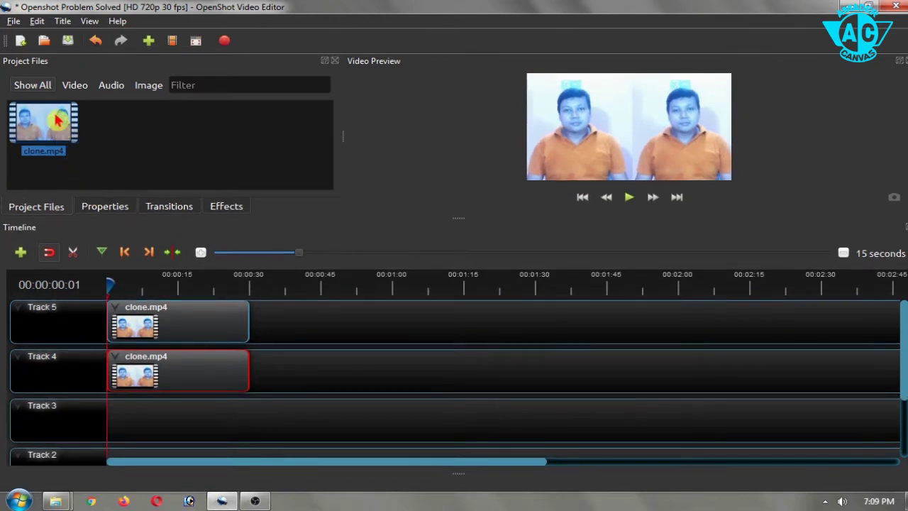
mouse_move(44, 122)
mouse_down()
mouse_move(215, 411)
mouse_move(253, 421)
mouse_move(186, 420)
mouse_up()
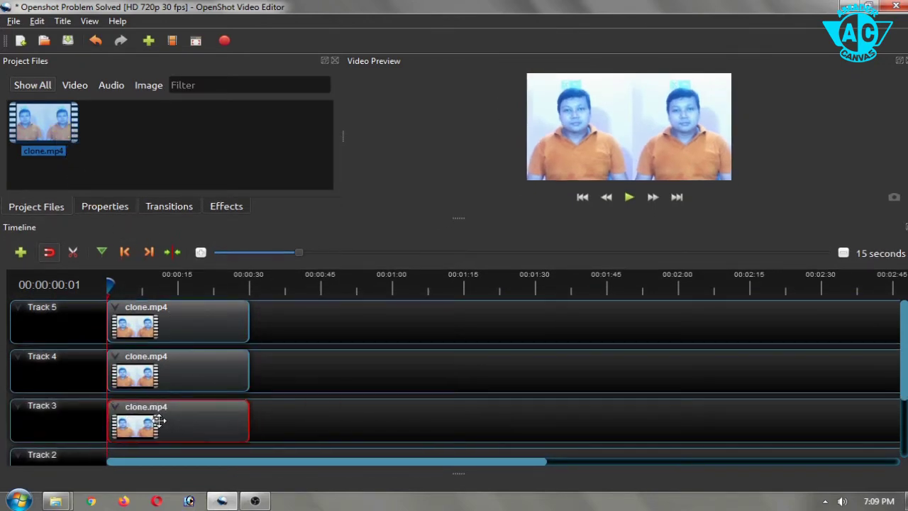
mouse_move(68, 152)
mouse_down()
mouse_move(196, 212)
mouse_move(339, 323)
mouse_move(248, 293)
mouse_up()
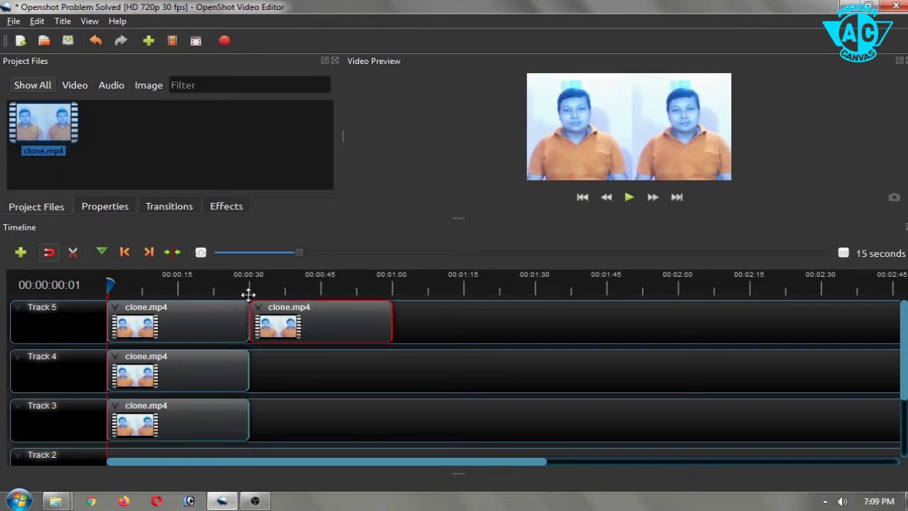
Step: Place a Circle in to out transition over the join between the two clips on Track 5
click(176, 217)
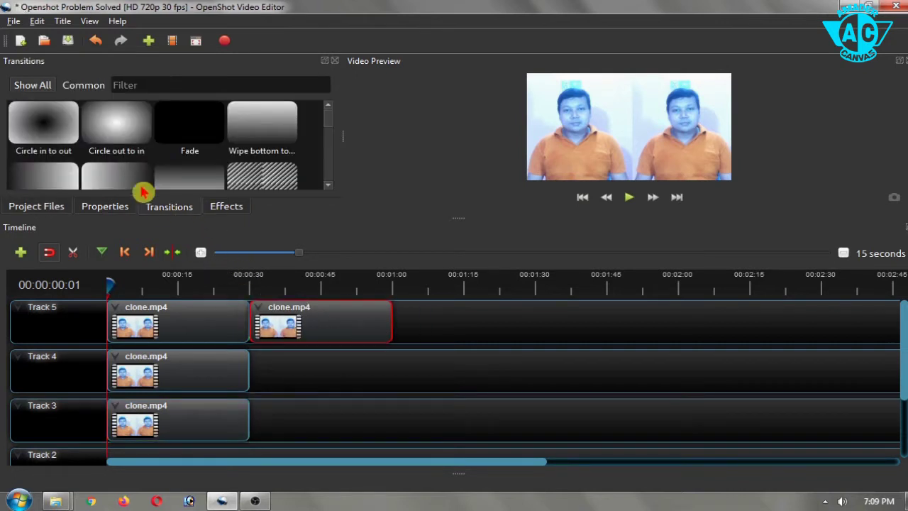
drag(48, 117, 292, 326)
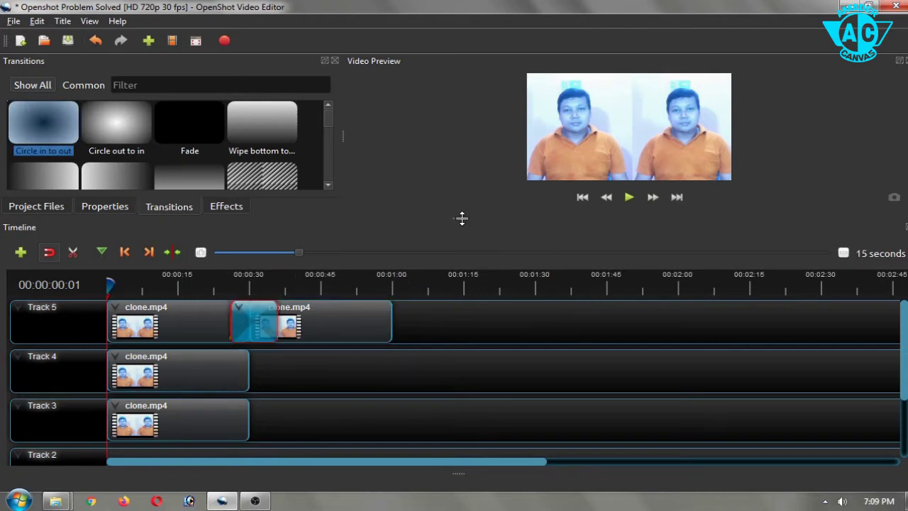
Step: Play the project in an enlarged video preview, then return the playhead to the start
drag(461, 218, 461, 303)
key(space)
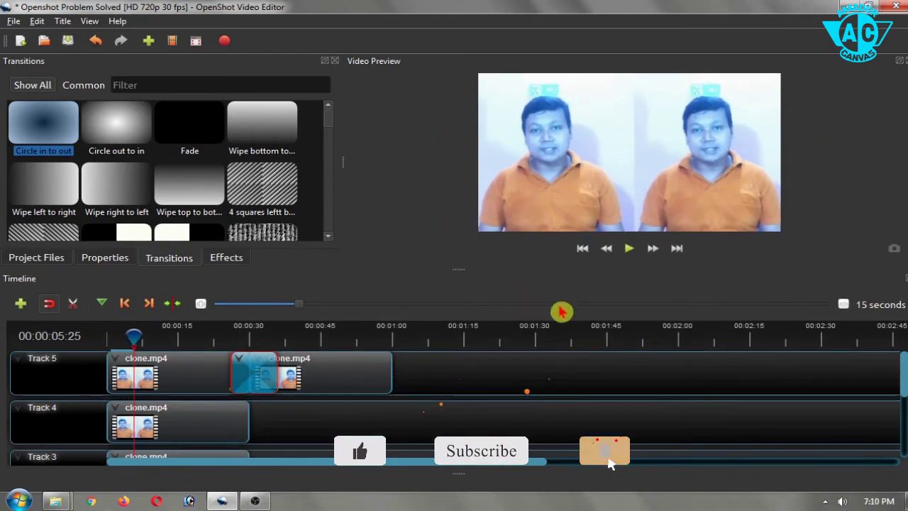
click(582, 249)
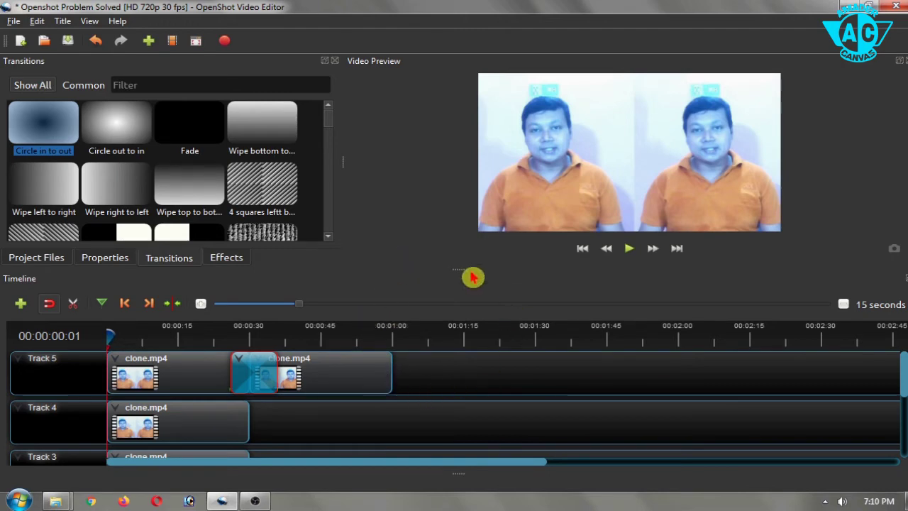
Step: Remove all clone.mp4 clips and the remaining transition from the timeline
drag(455, 270, 452, 229)
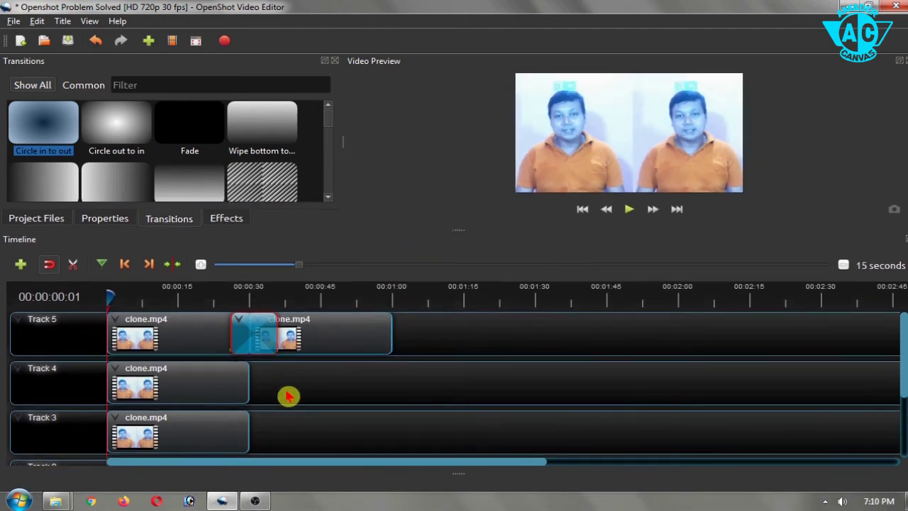
drag(287, 392, 146, 330)
right_click(145, 330)
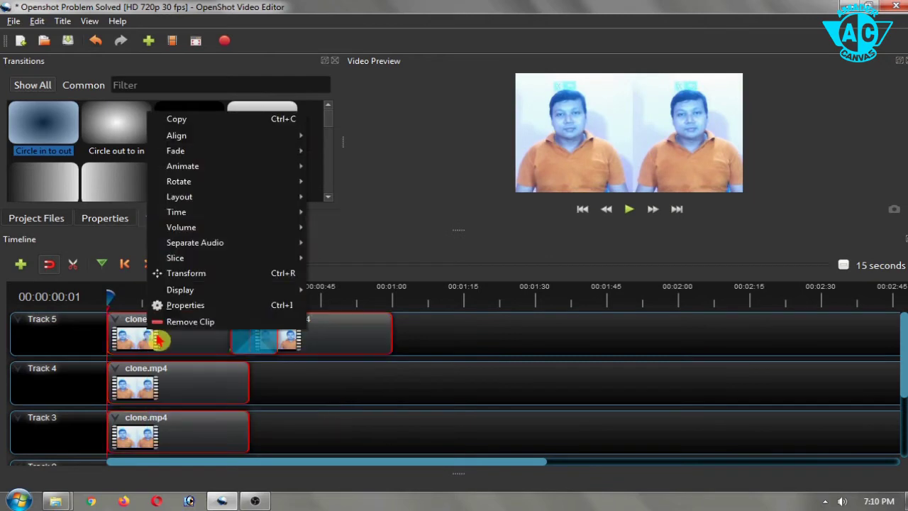
click(192, 324)
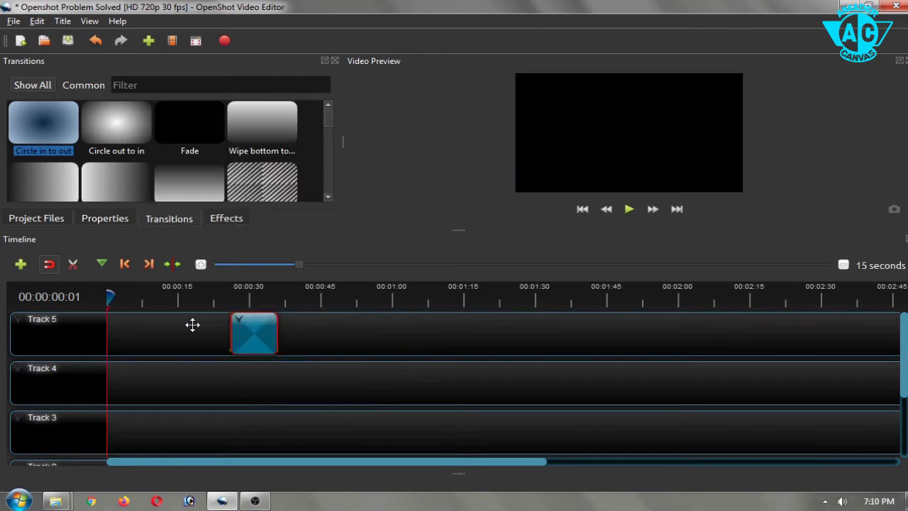
right_click(254, 329)
click(306, 385)
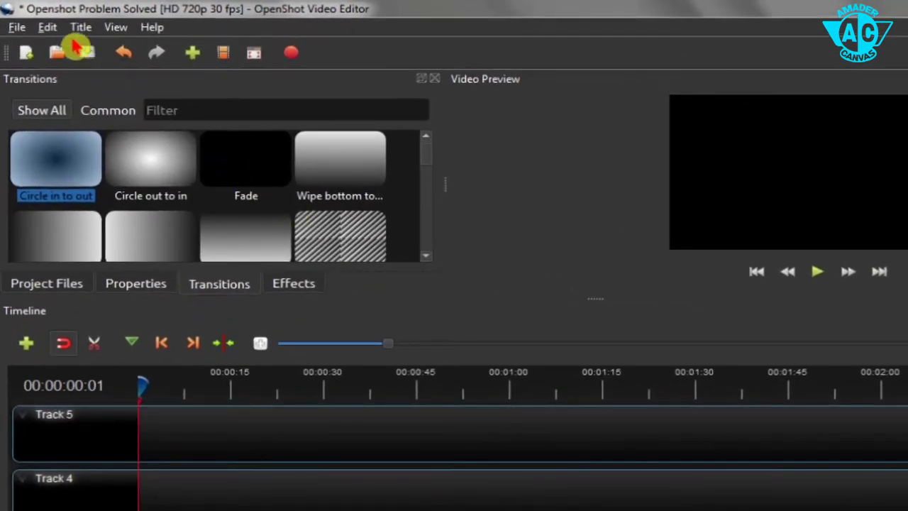
Step: Open the cache settings in the preferences
click(49, 28)
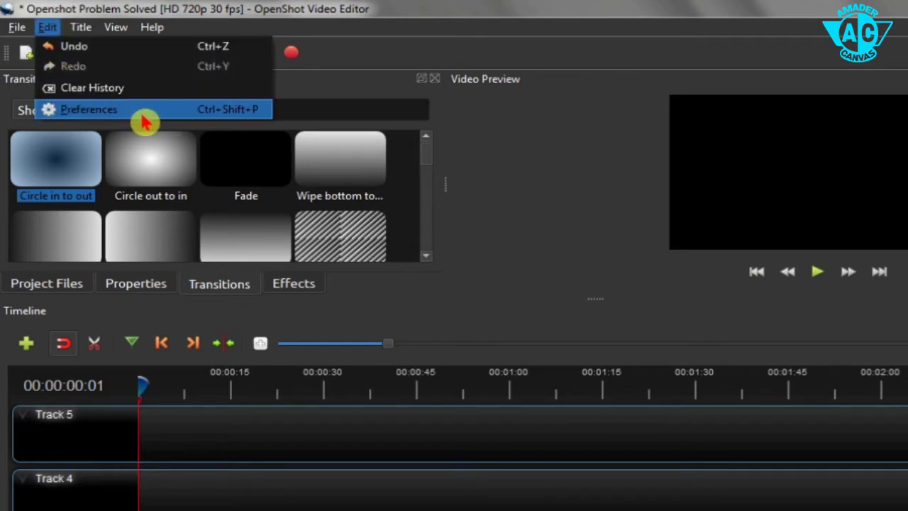
click(142, 112)
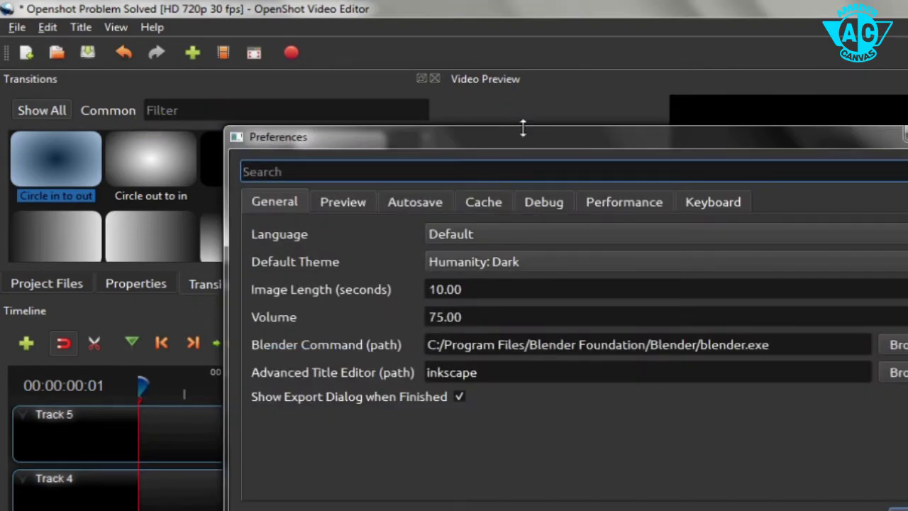
drag(546, 145, 503, 127)
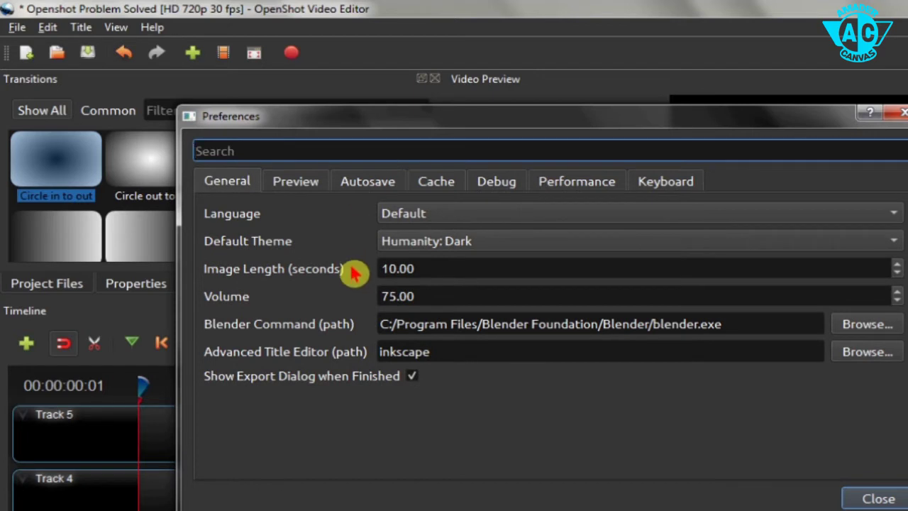
click(436, 182)
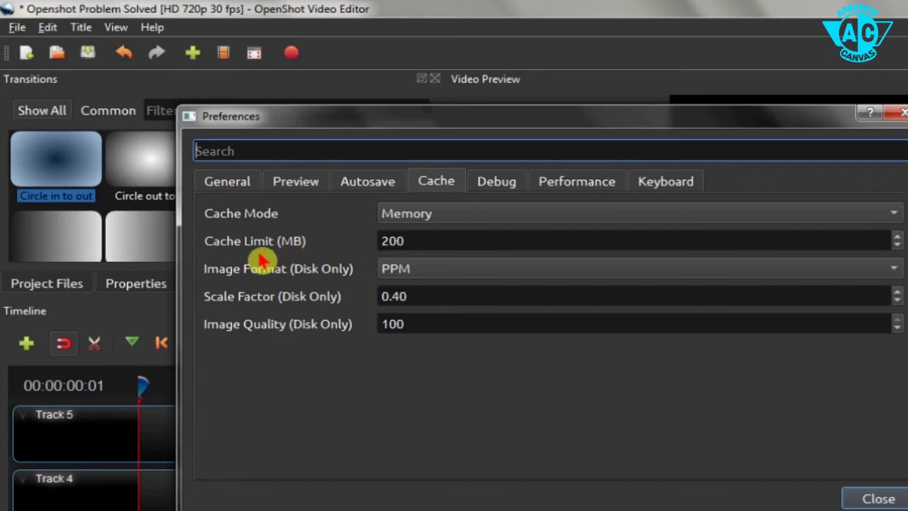
Step: Try a cache limit of 4096 MB, then 2048 MB
click(418, 241)
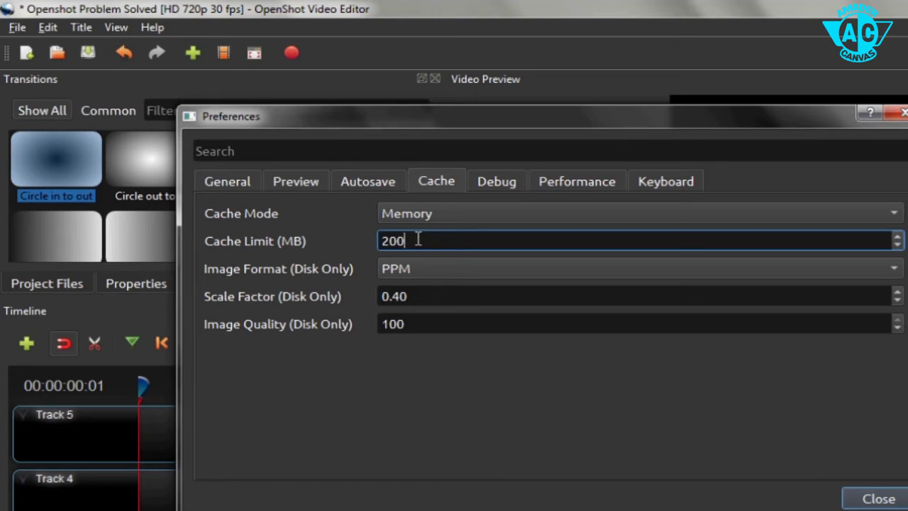
double_click(381, 248)
text(4096)
click(391, 249)
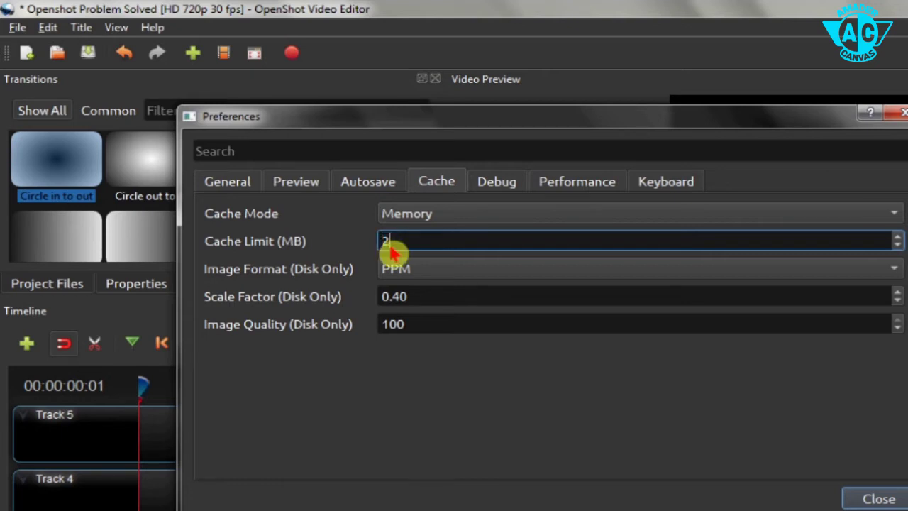
text(2048)
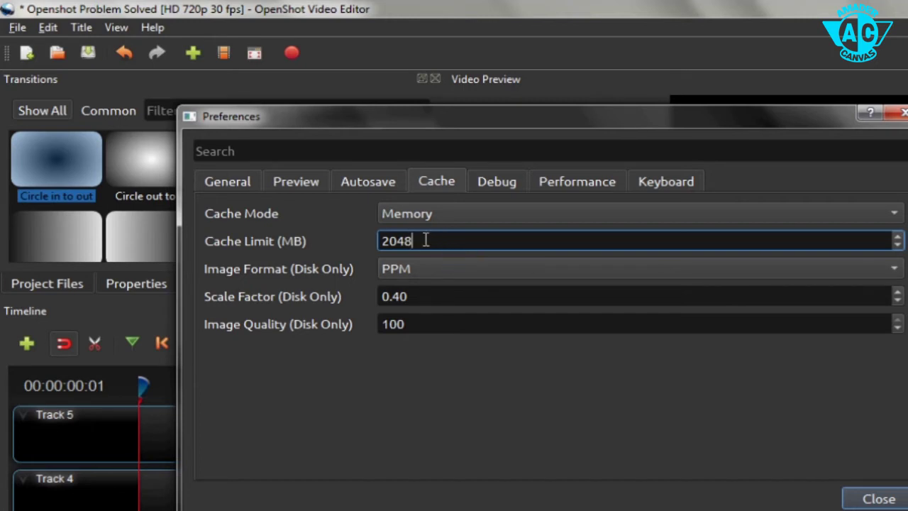
Step: Set the cache limit to 1024 MB and close the preferences
click(376, 249)
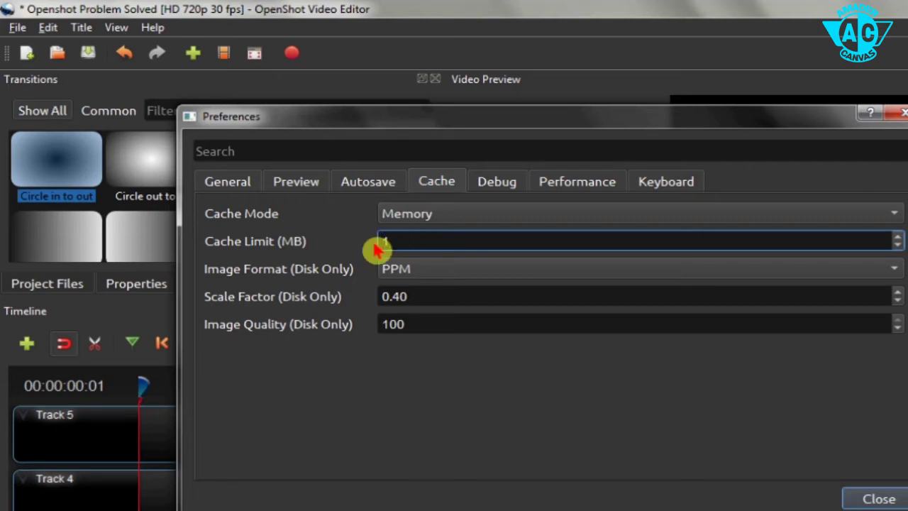
text(1024)
drag(608, 138, 592, 121)
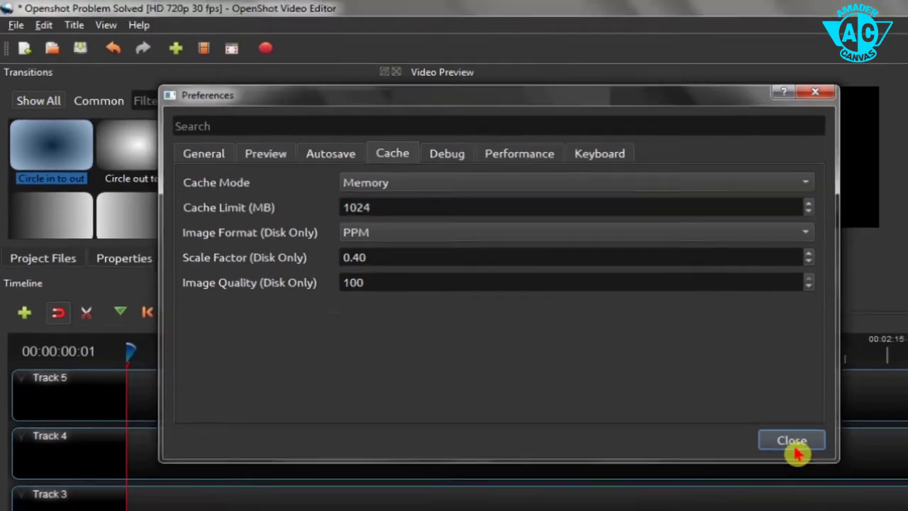
click(871, 485)
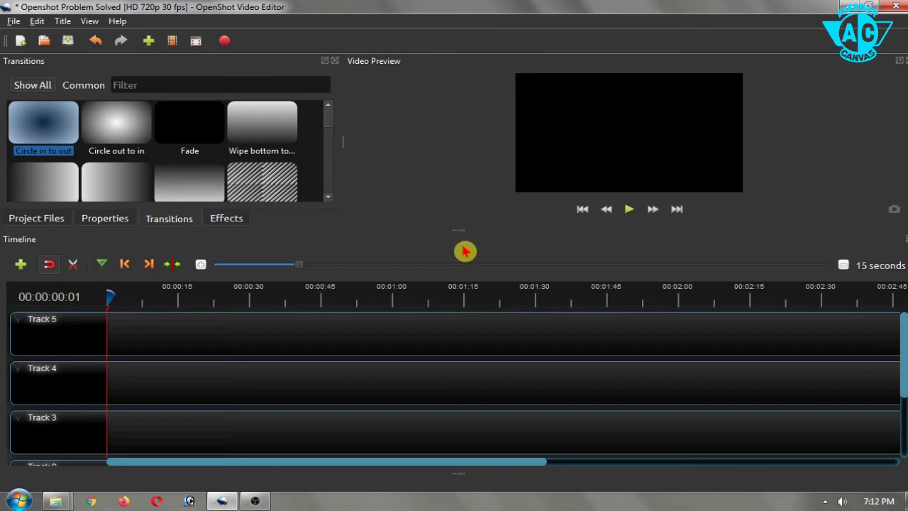
Step: Set the default profile to Mobile 360p in the preview preferences
drag(458, 229, 458, 268)
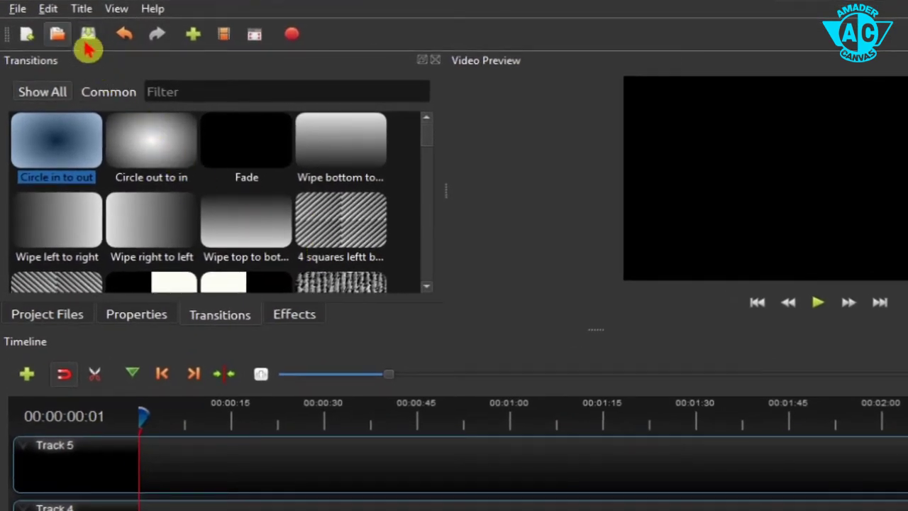
click(52, 13)
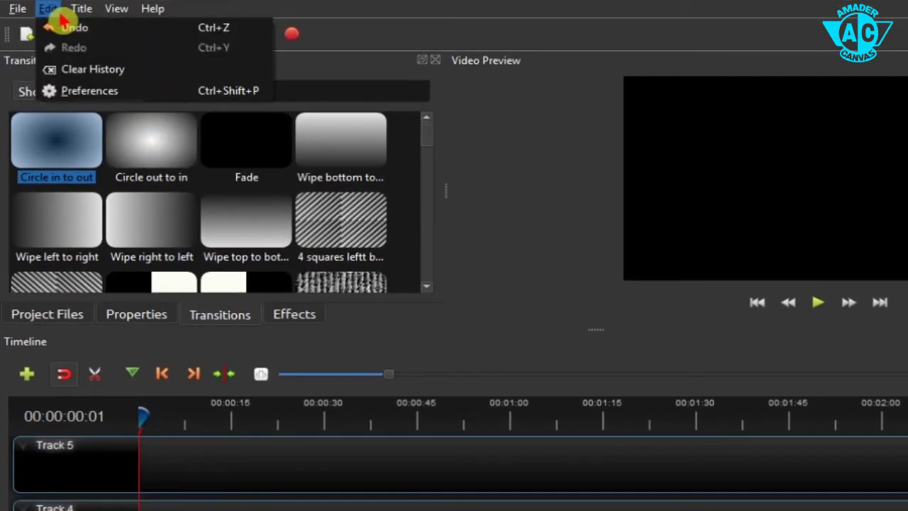
click(130, 92)
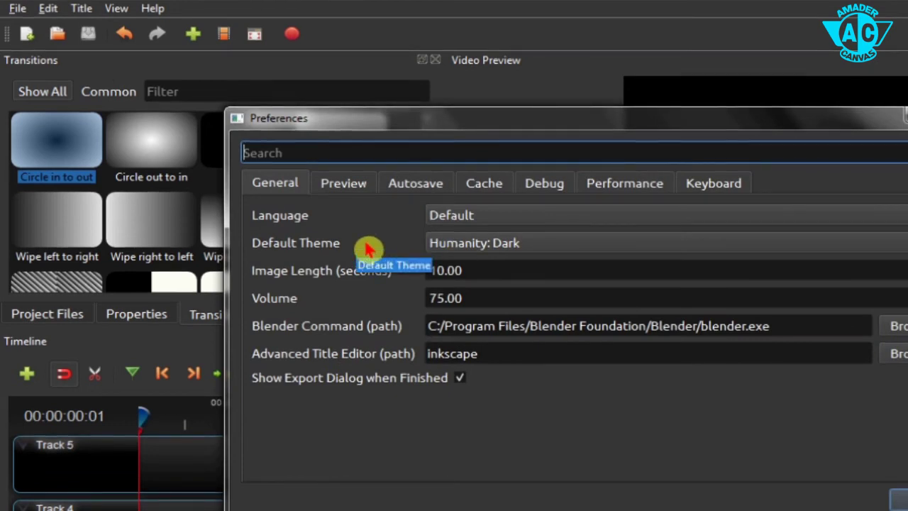
click(354, 199)
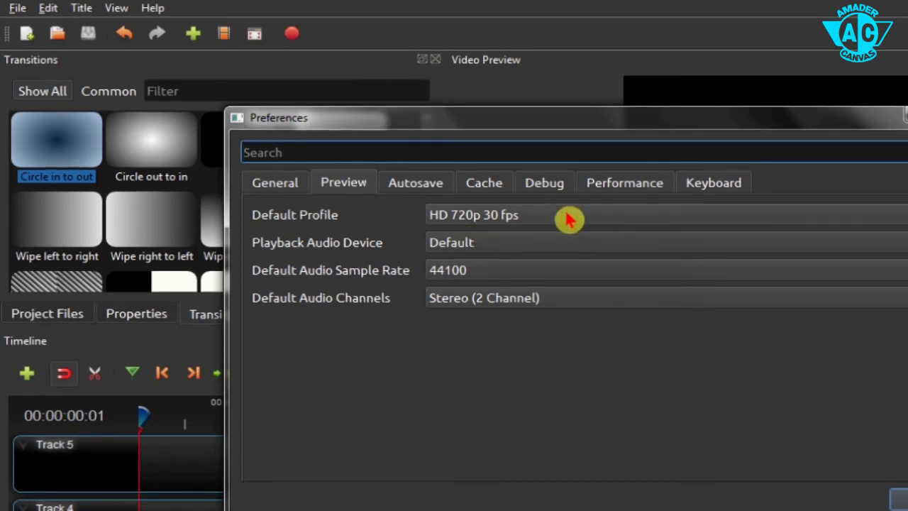
click(588, 222)
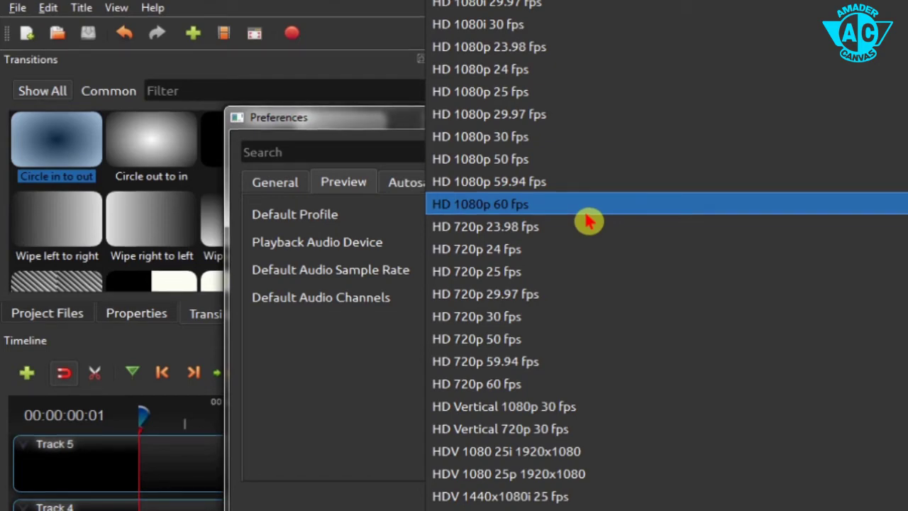
click(820, 124)
drag(820, 124, 553, 288)
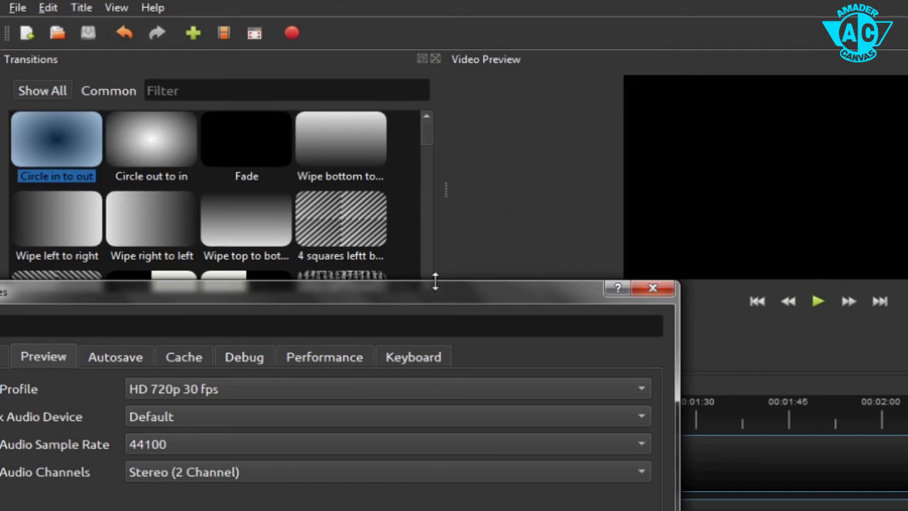
drag(470, 310, 731, 148)
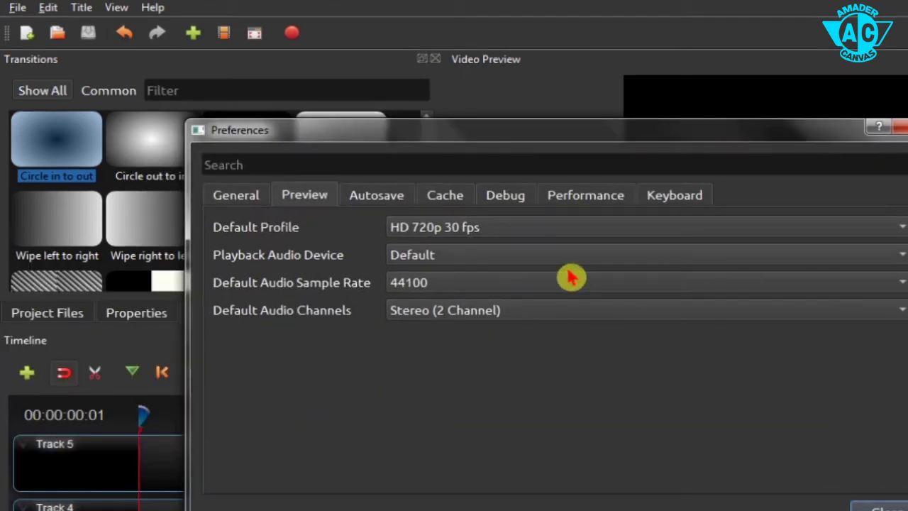
click(563, 230)
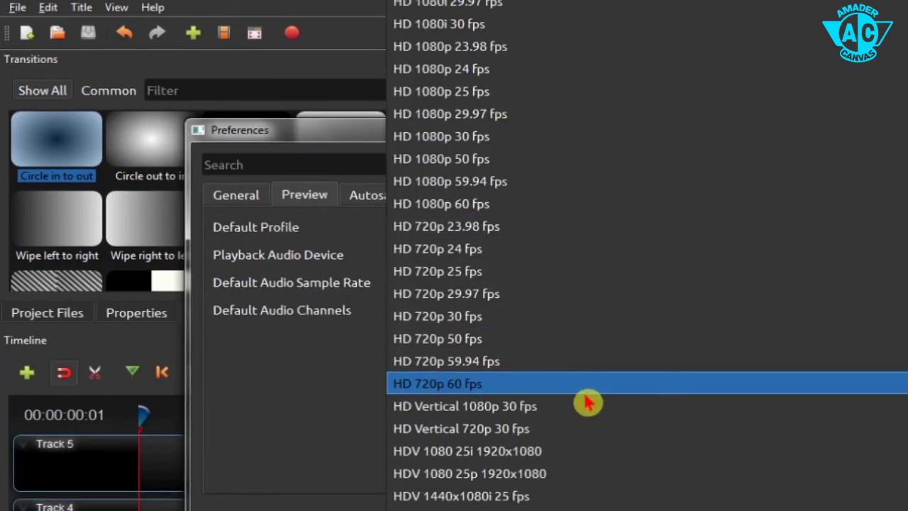
scroll(588, 401, down, 5)
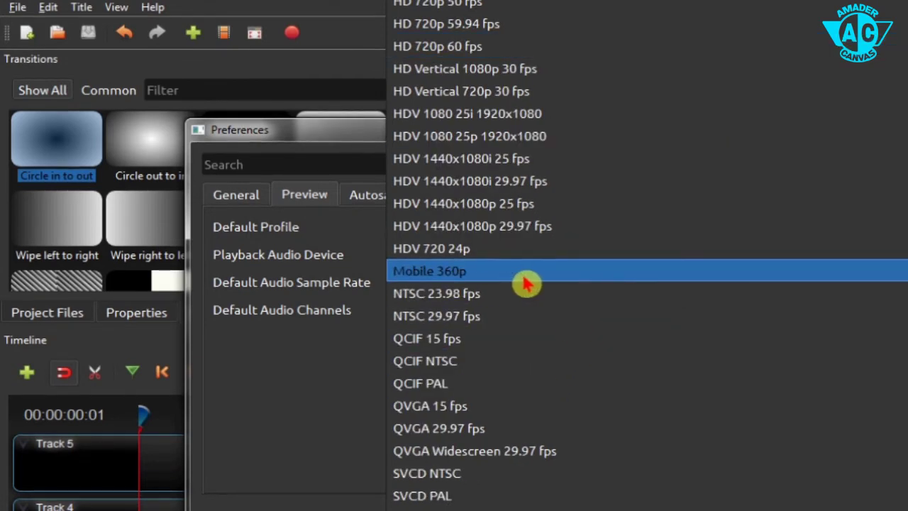
click(534, 272)
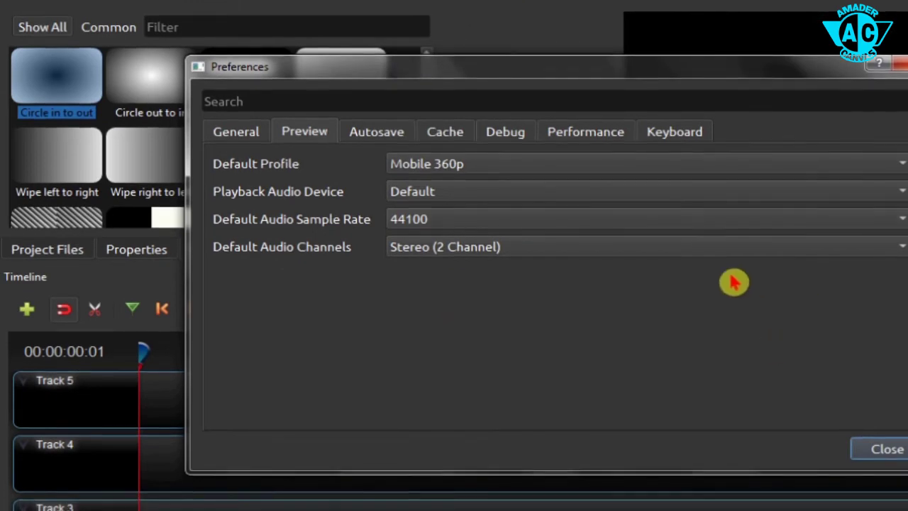
Step: Close the preferences, accept the restart notice and restart OpenShot to apply the changes
drag(650, 94, 600, 78)
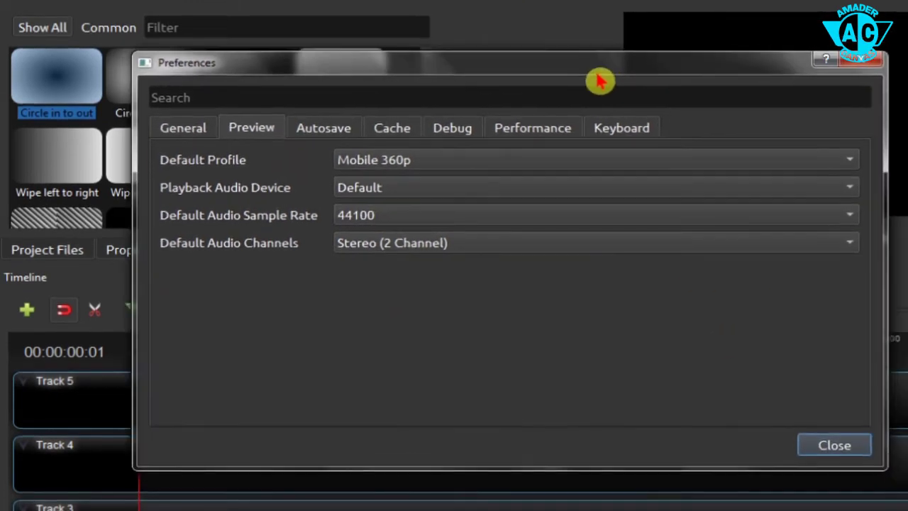
click(849, 458)
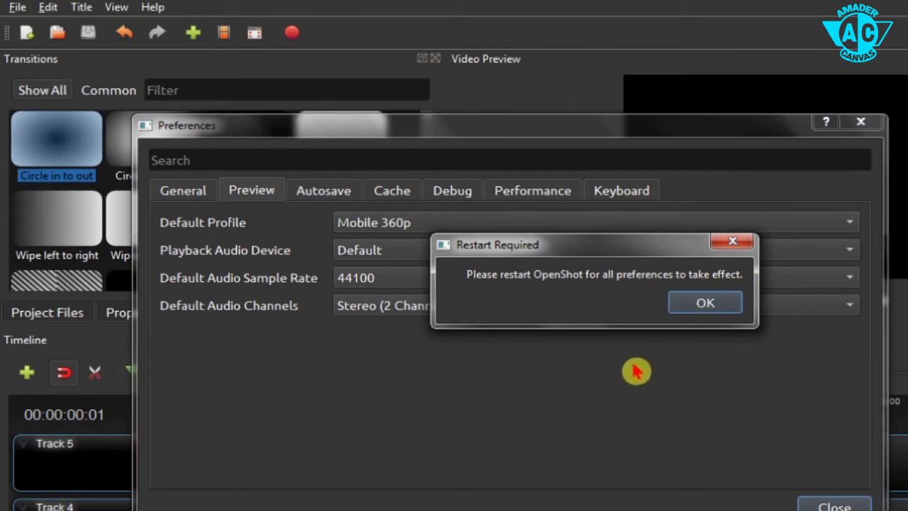
click(706, 312)
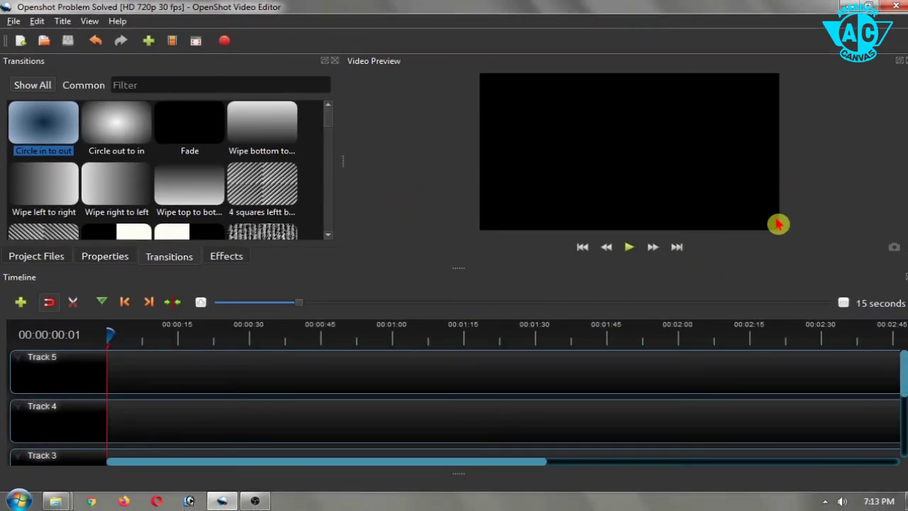
click(897, 8)
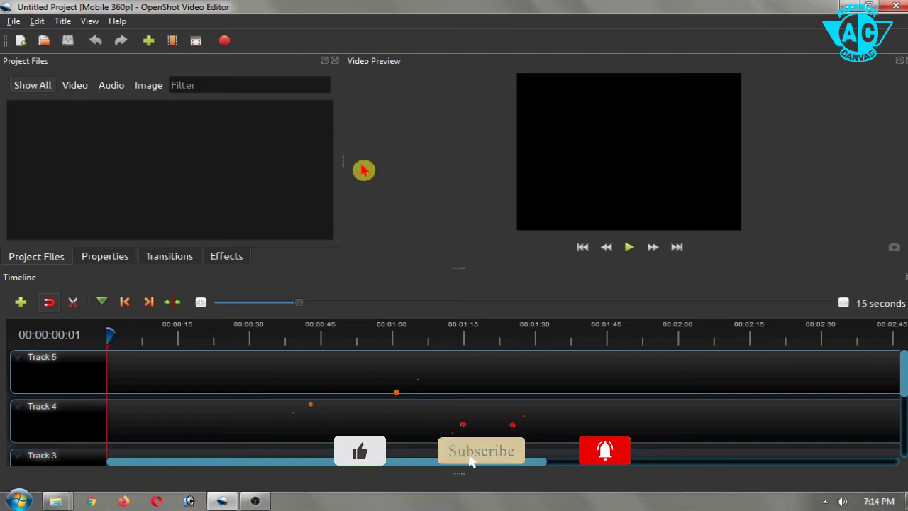
Step: Import clone.mp4 into the project and place it at the start of Track 5
click(149, 40)
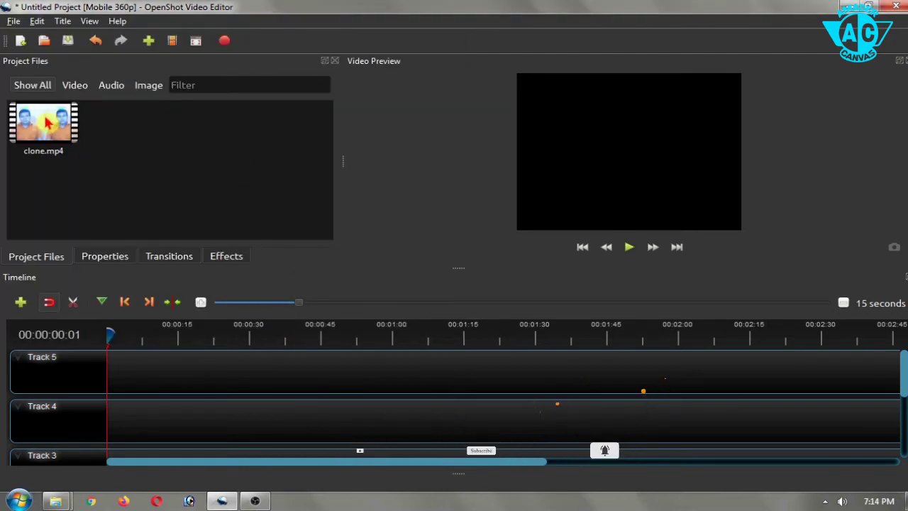
mouse_move(44, 125)
mouse_down()
mouse_move(164, 354)
mouse_move(212, 379)
mouse_move(184, 375)
mouse_up()
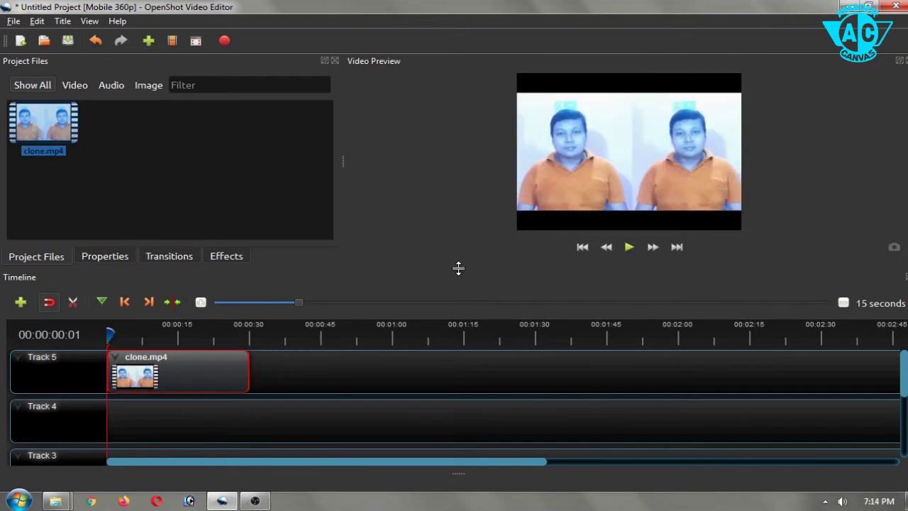
Step: Add copies of clone.mp4 to Track 4 and Track 3, both aligned to the start of the timeline
drag(458, 267, 436, 258)
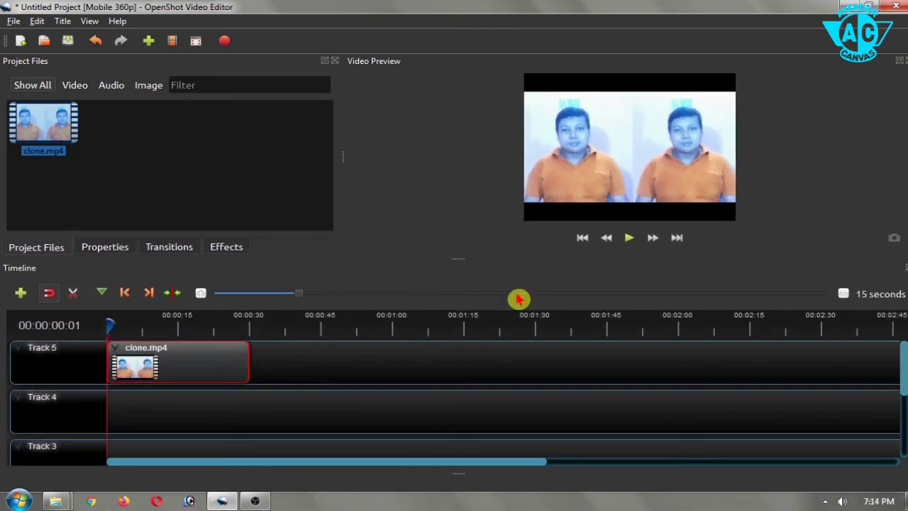
drag(458, 257, 445, 272)
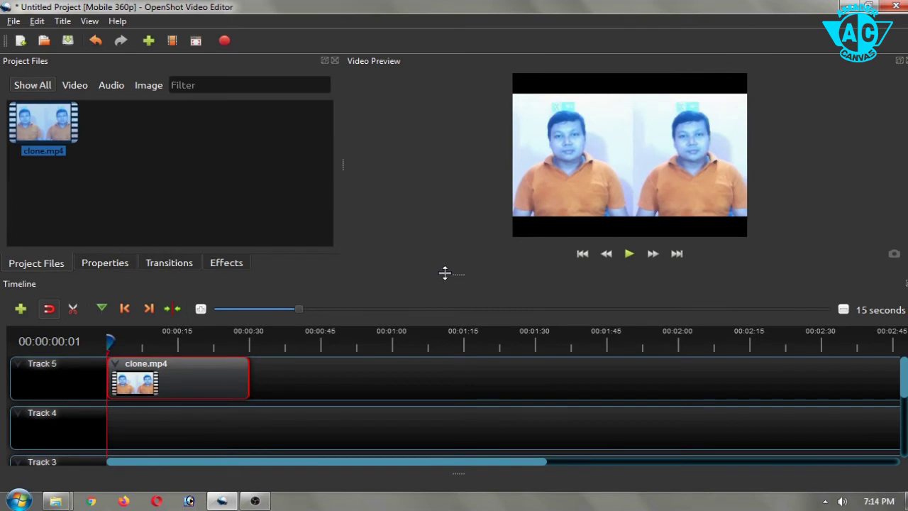
mouse_move(445, 272)
mouse_down()
mouse_move(439, 310)
mouse_move(446, 217)
mouse_move(435, 298)
mouse_move(440, 231)
mouse_up()
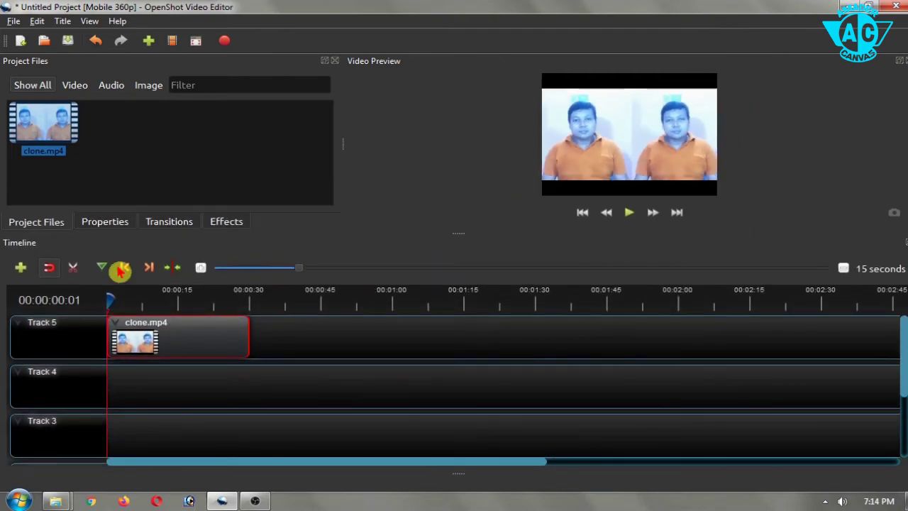
drag(51, 122, 160, 375)
drag(243, 399, 193, 399)
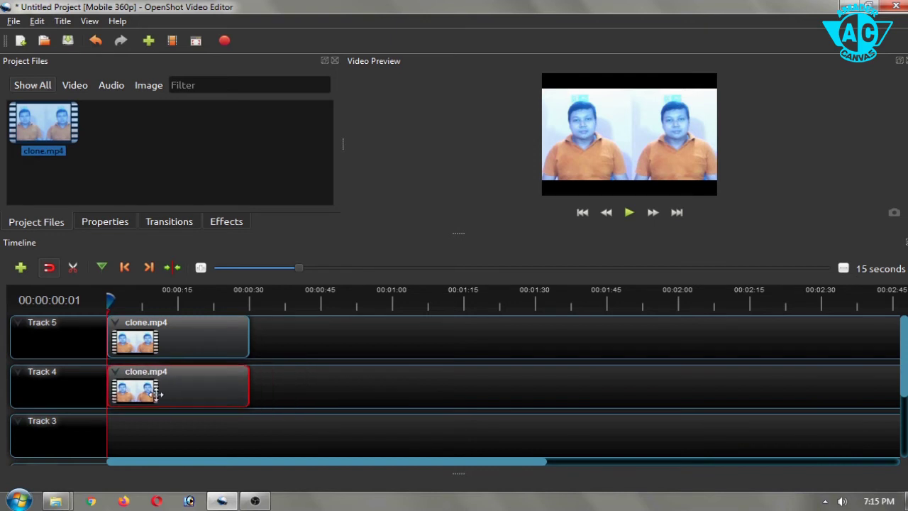
mouse_move(36, 131)
mouse_down()
mouse_move(200, 389)
mouse_move(203, 429)
mouse_up()
drag(274, 436, 175, 440)
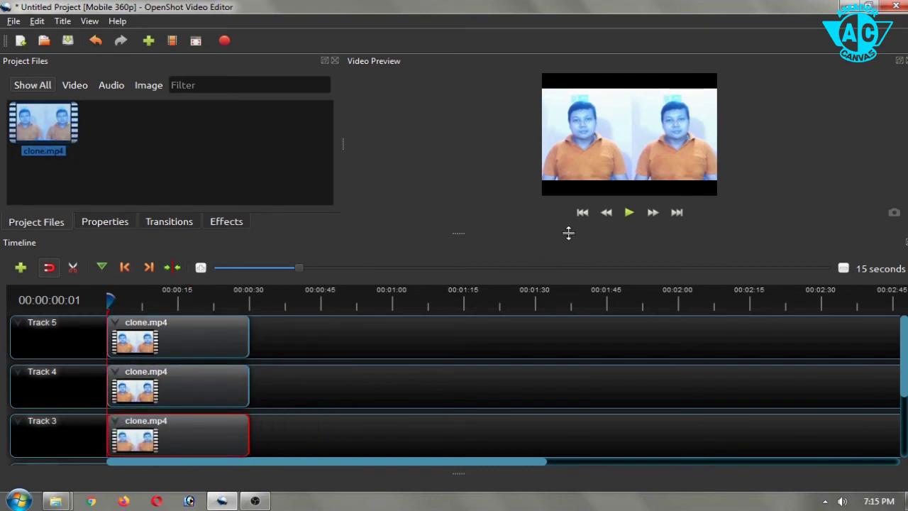
Step: Enlarge the video preview, play the stacked clips for about five seconds, and return the playhead to the start
drag(452, 232, 449, 345)
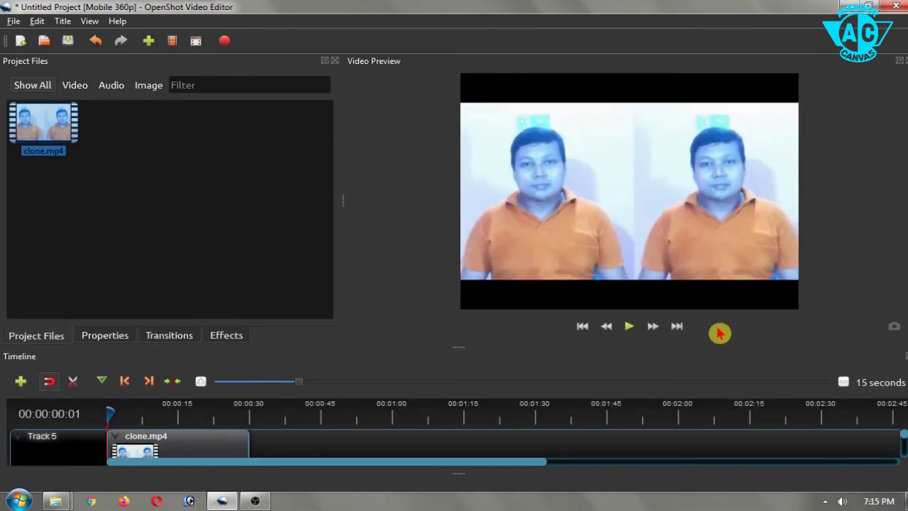
click(628, 327)
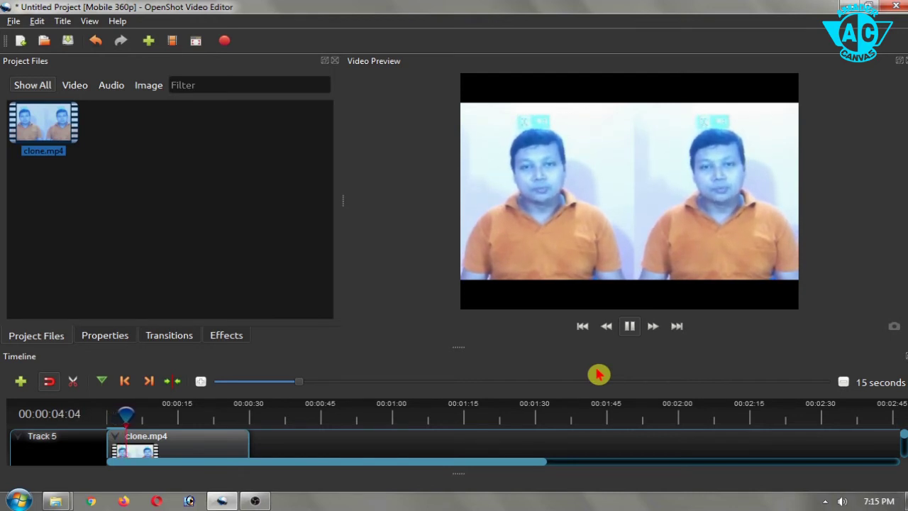
click(636, 332)
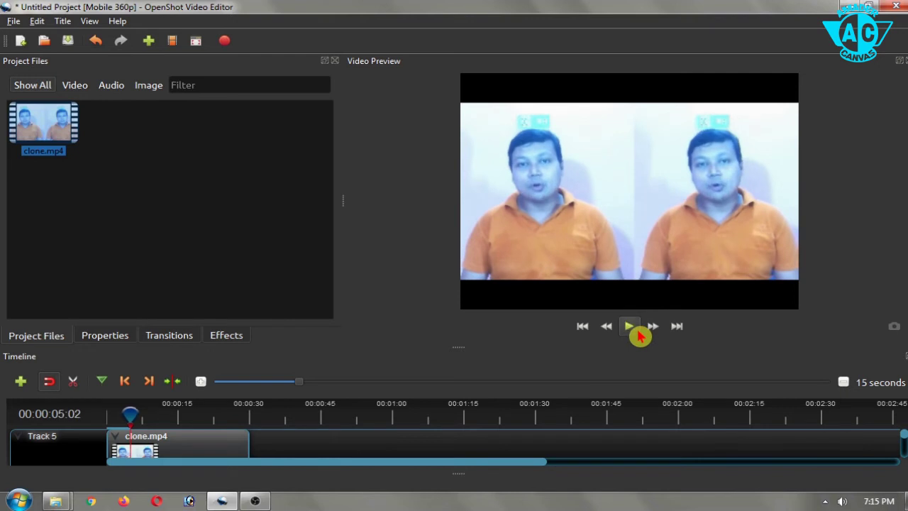
click(583, 328)
mouse_move(456, 346)
mouse_down()
mouse_move(456, 276)
mouse_move(454, 354)
mouse_up()
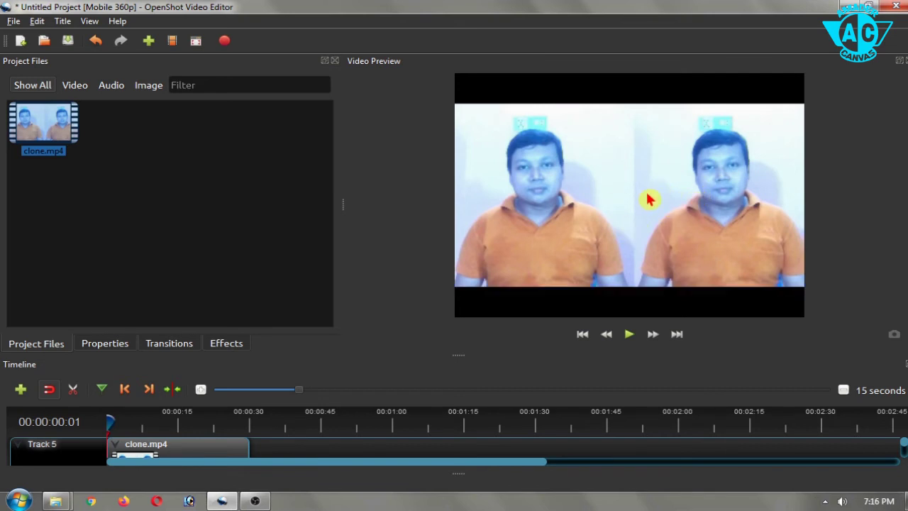
Step: Examine the video profile offered in the export settings, and close them without exporting
drag(458, 356, 456, 283)
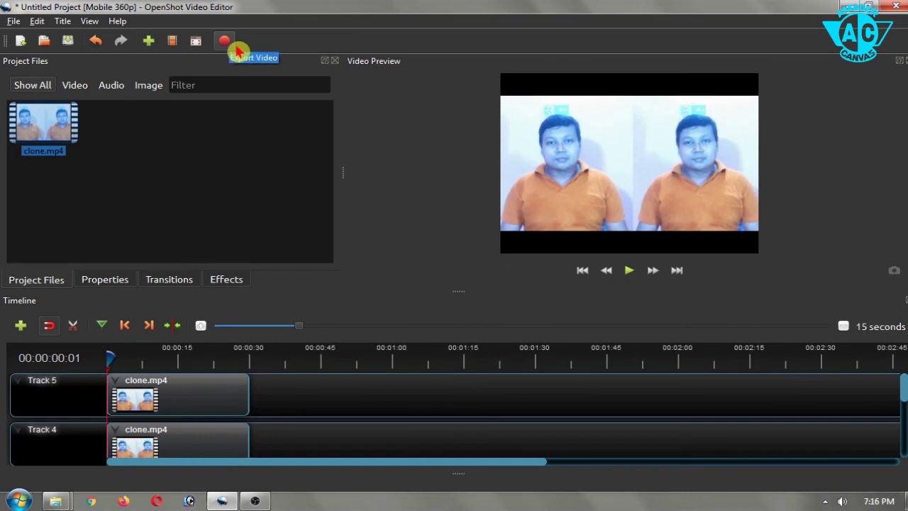
click(223, 43)
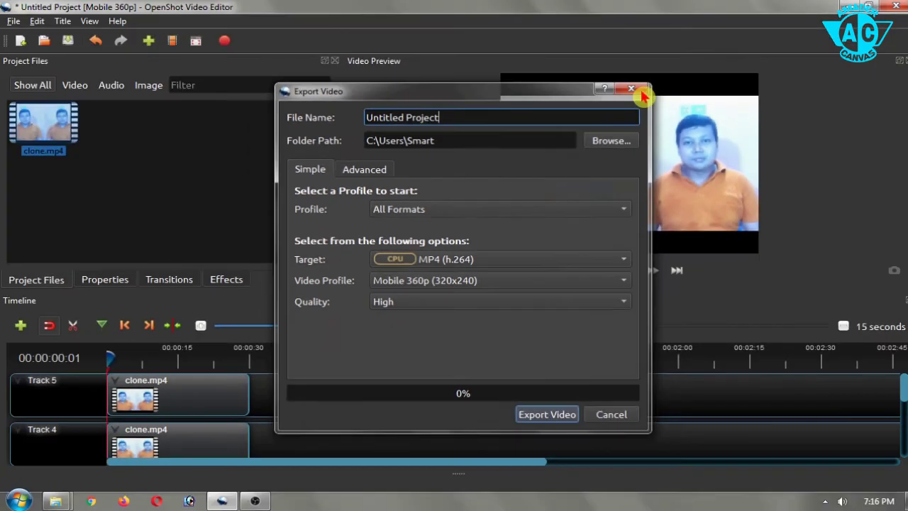
click(731, 9)
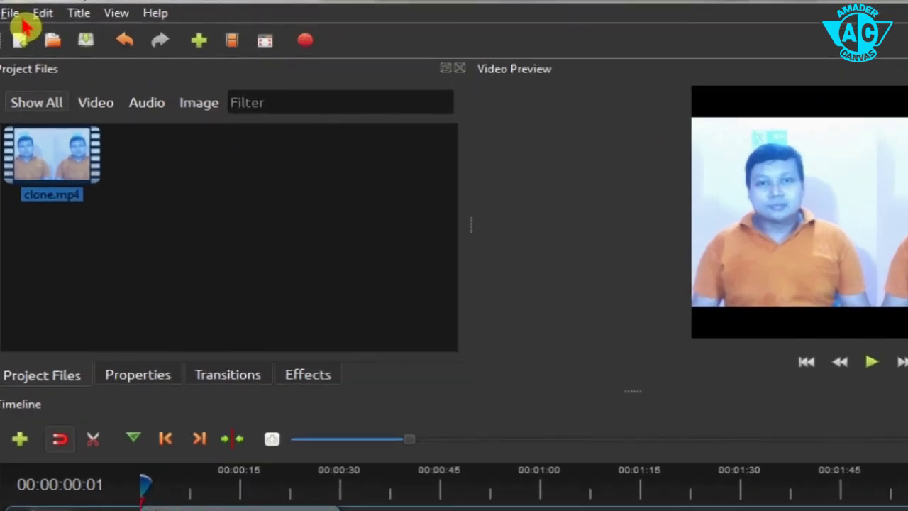
Step: Change the project profile to HD 720p 30 fps (1280x720) and close the profile settings
click(15, 21)
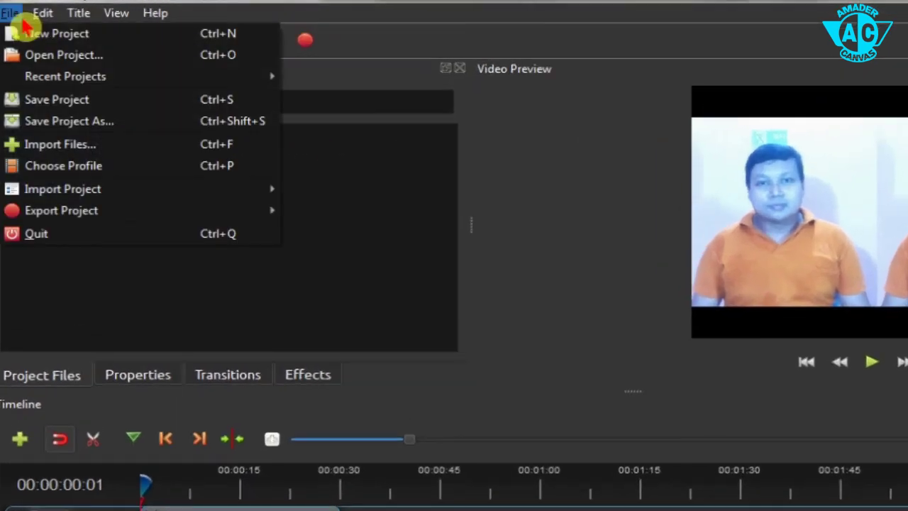
click(131, 168)
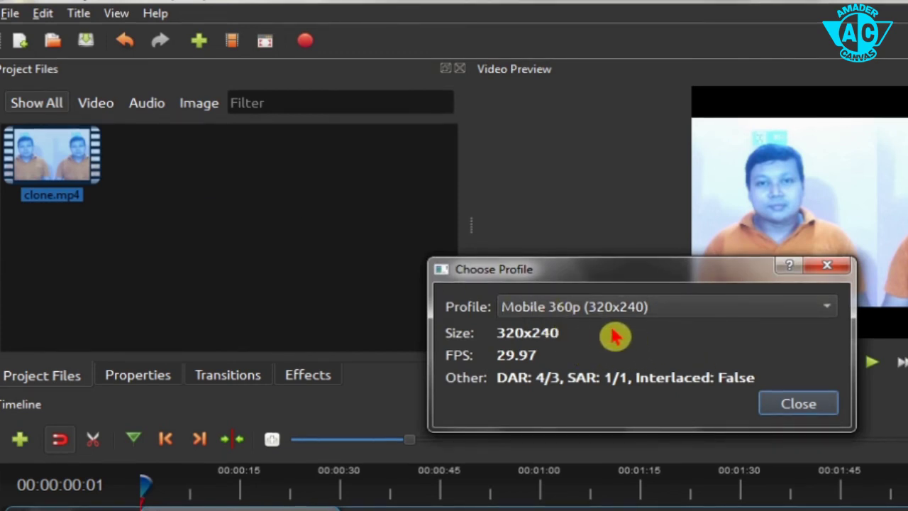
click(776, 313)
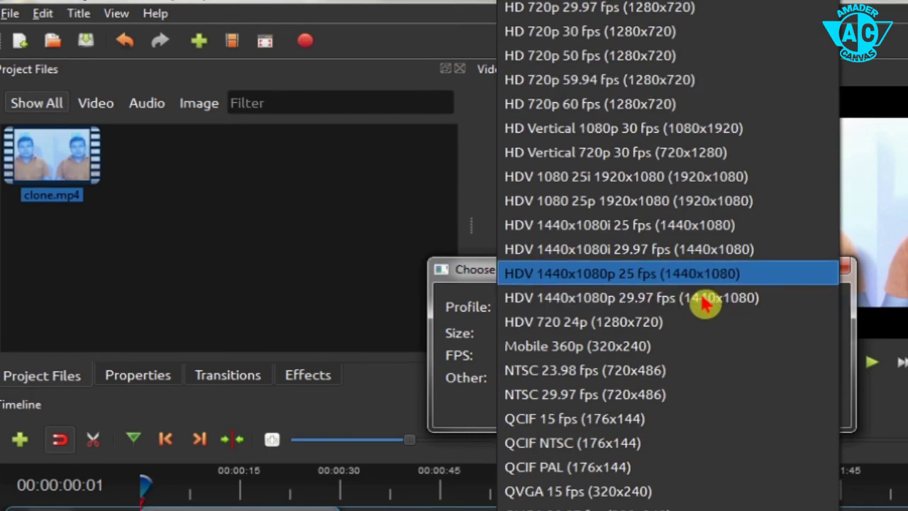
scroll(709, 307, up, 2)
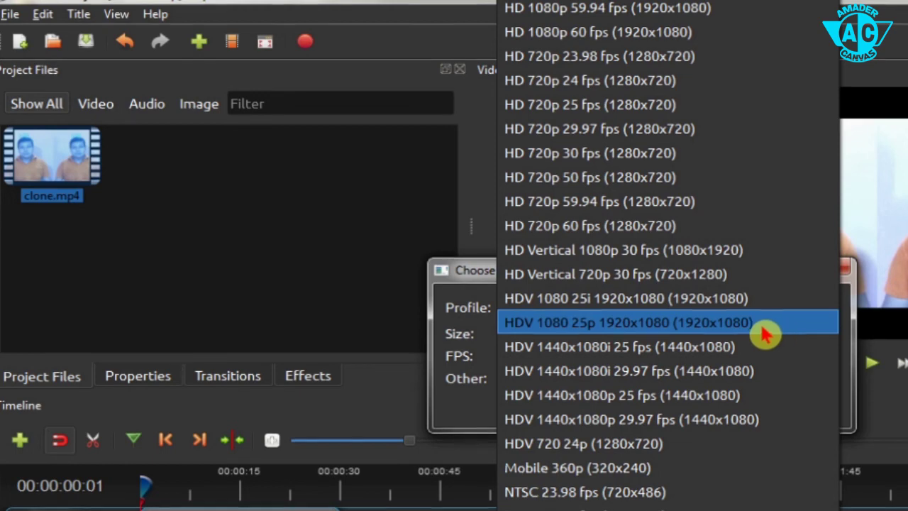
click(718, 161)
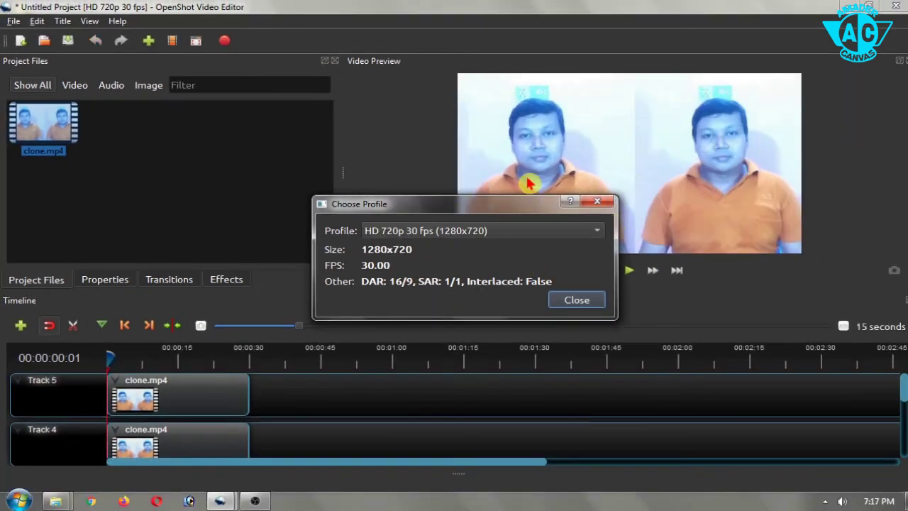
drag(504, 204, 330, 187)
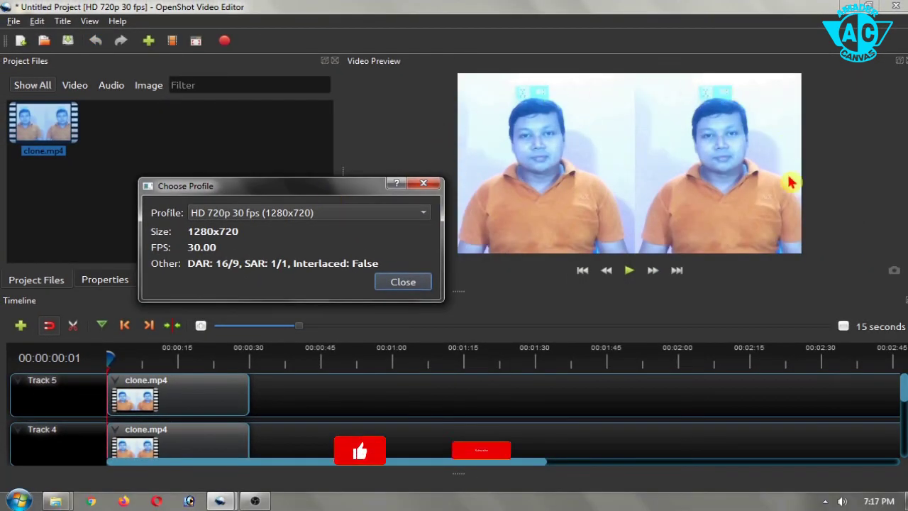
click(403, 282)
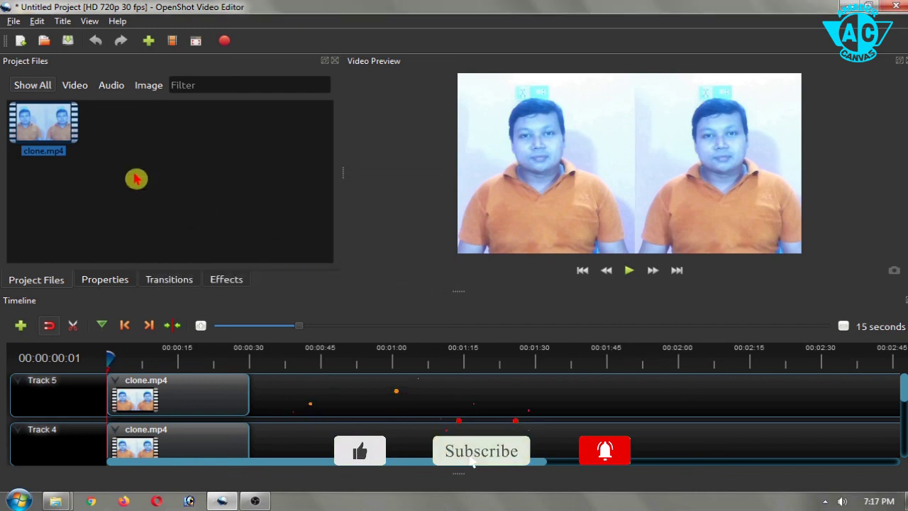
Step: Open the video export settings and move the dialog aside to check the video profile against the preview
click(225, 42)
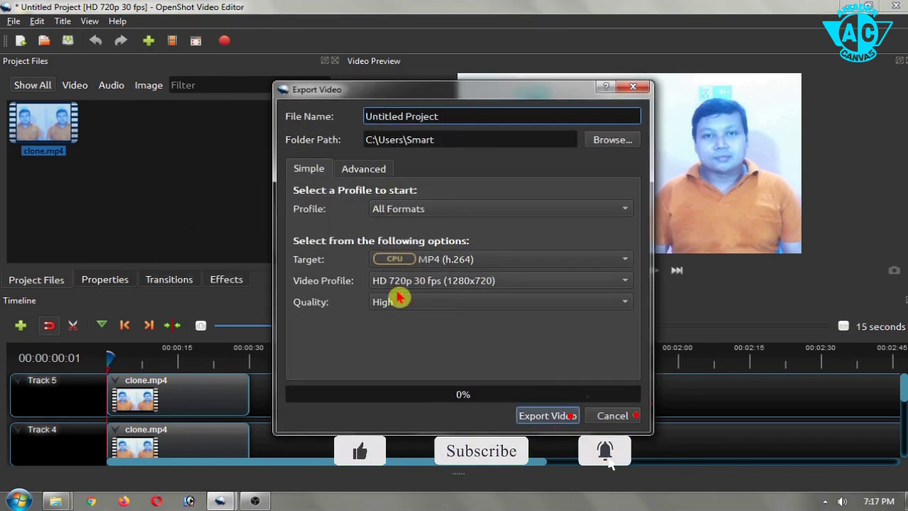
drag(463, 97, 458, 101)
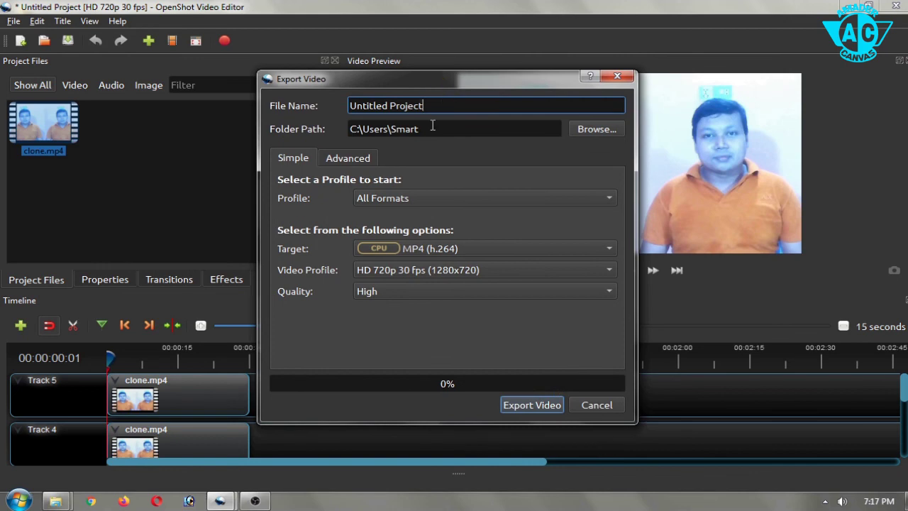
drag(536, 88, 452, 81)
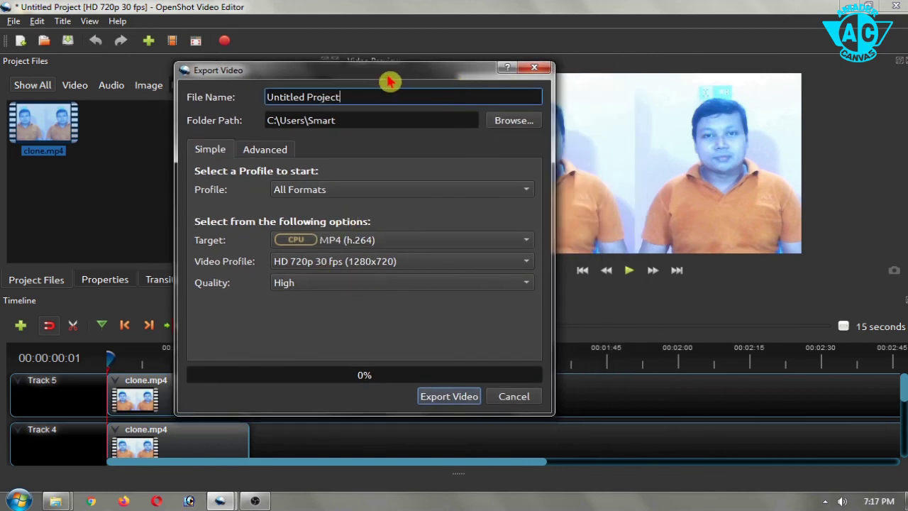
drag(391, 81, 353, 66)
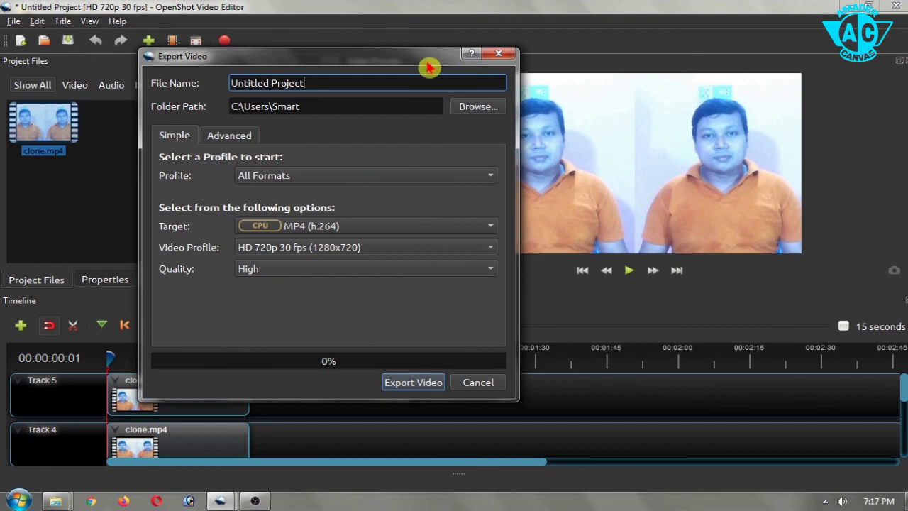
drag(413, 66, 383, 65)
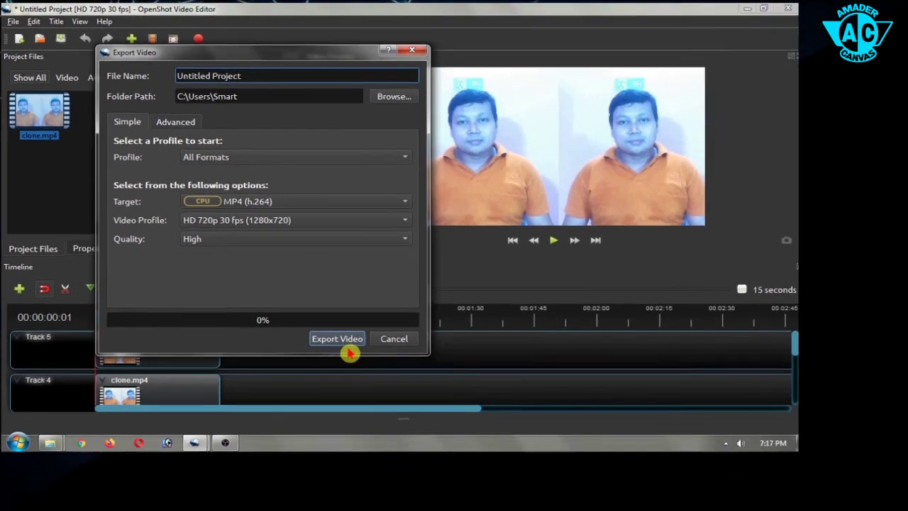